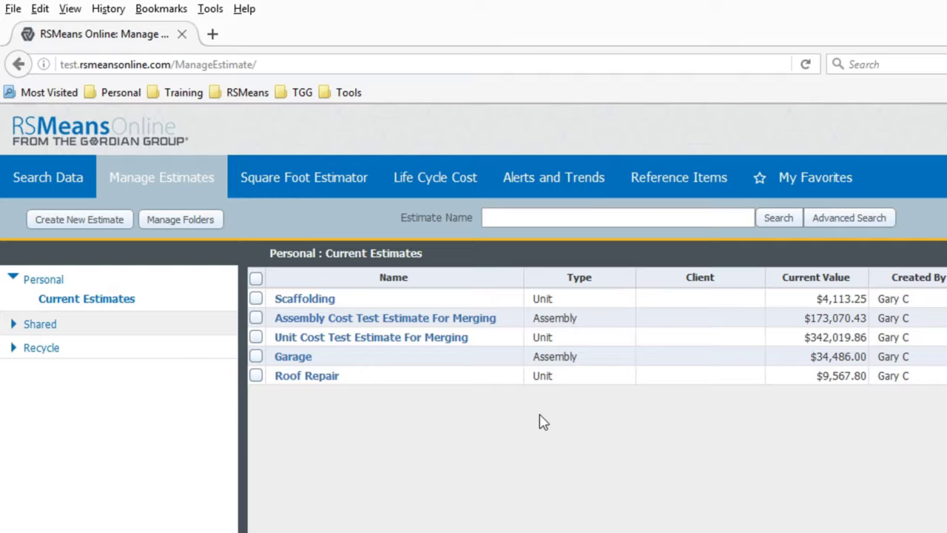
Select the Roof Repair row in the personal Current Estimates list.
click(362, 379)
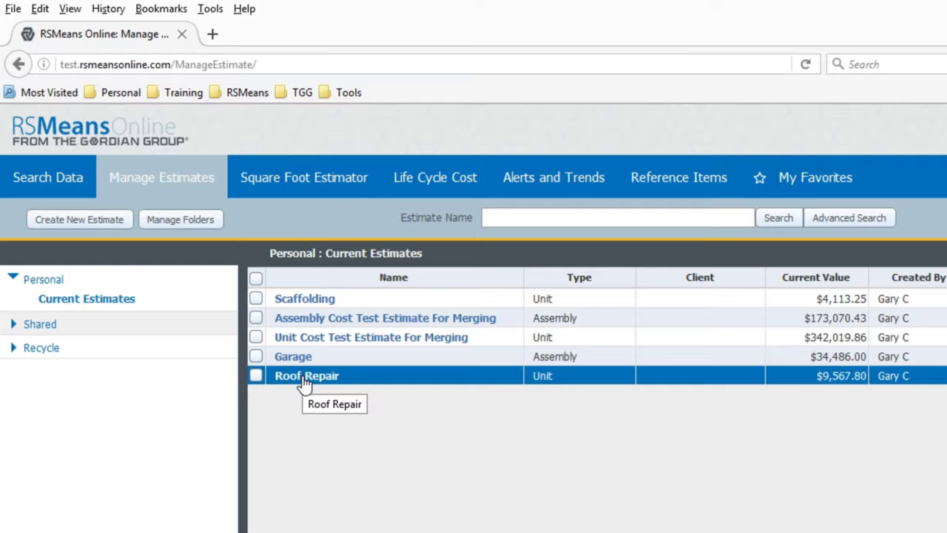
Open Roof Repair in Line Item Search and scroll through its four unit-cost lines.
click(305, 379)
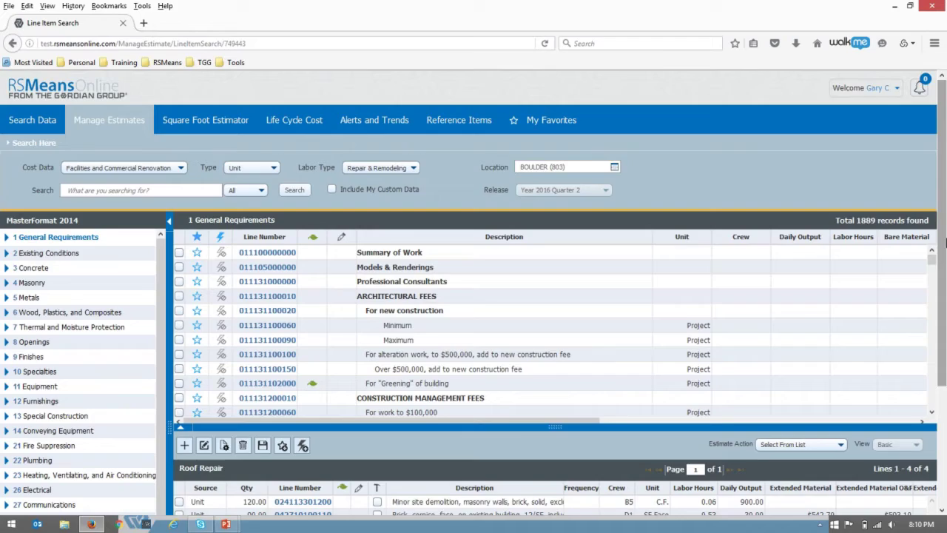
drag(939, 269, 939, 353)
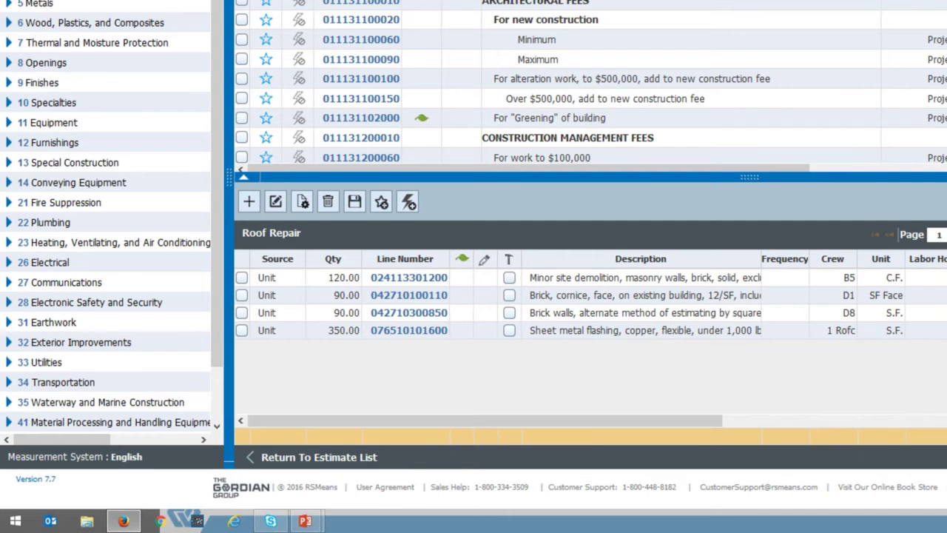
scroll(474, 296, up, 3)
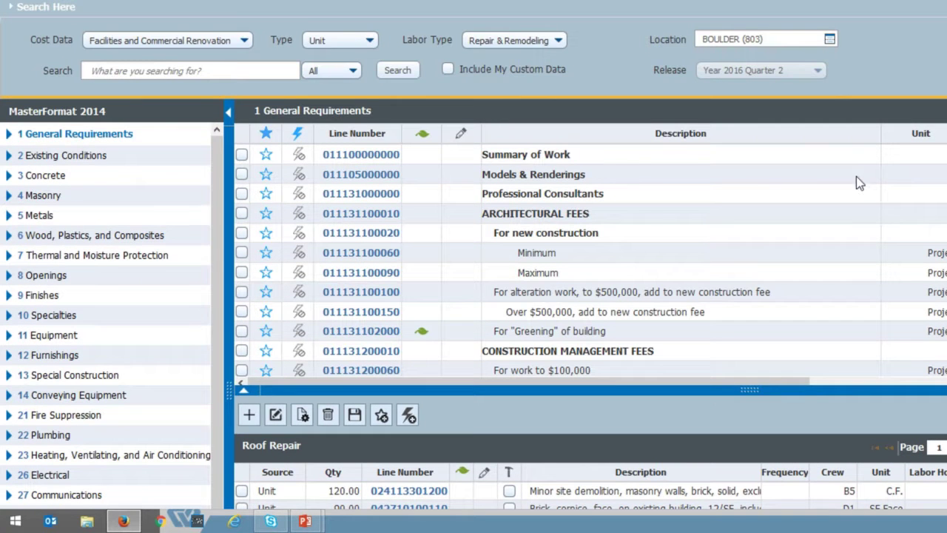
click(339, 40)
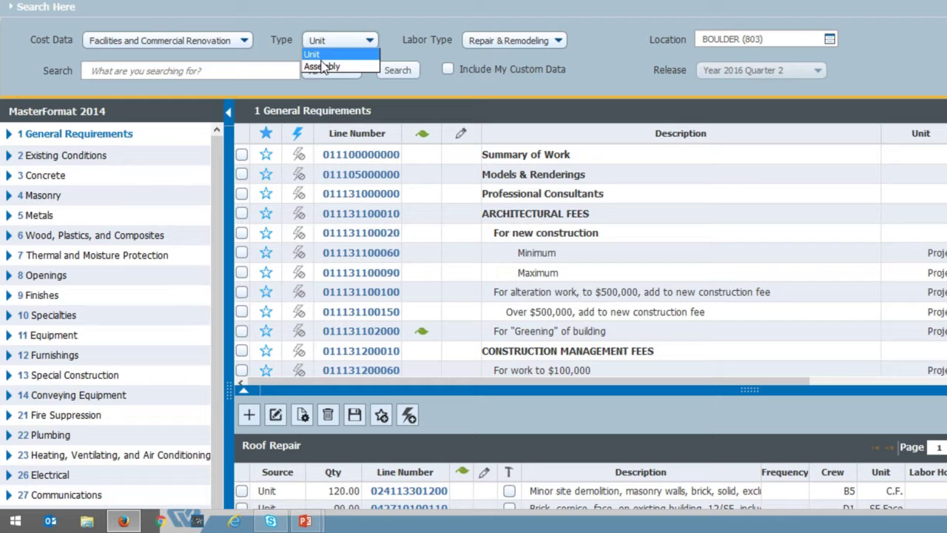
click(322, 67)
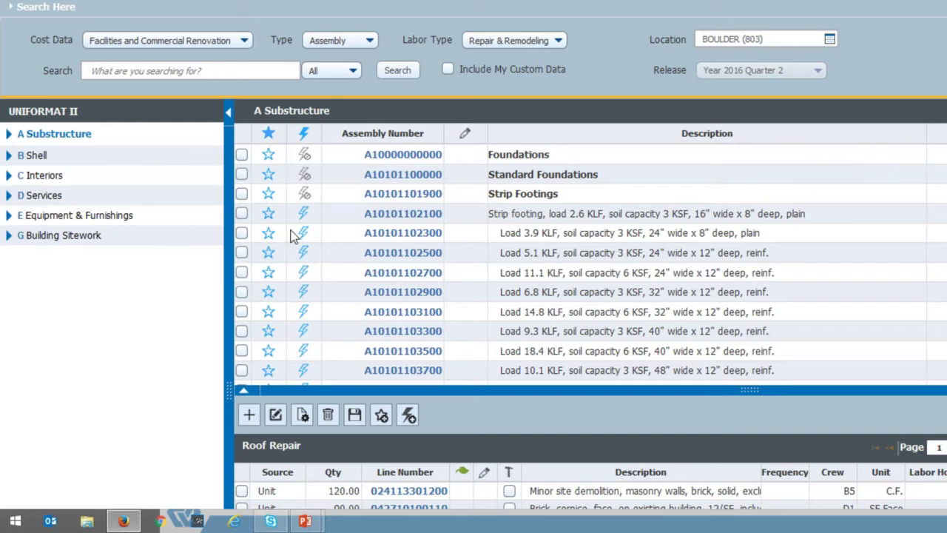
click(243, 275)
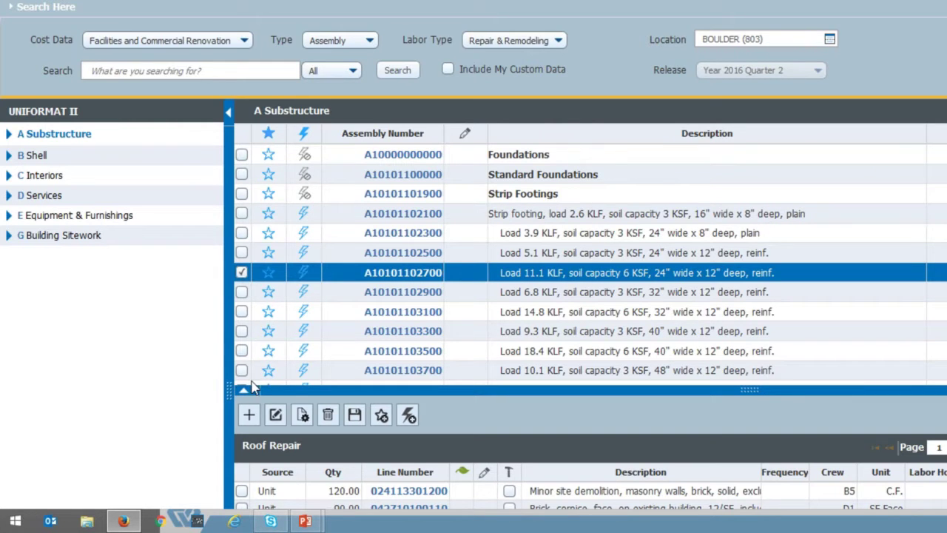
click(249, 416)
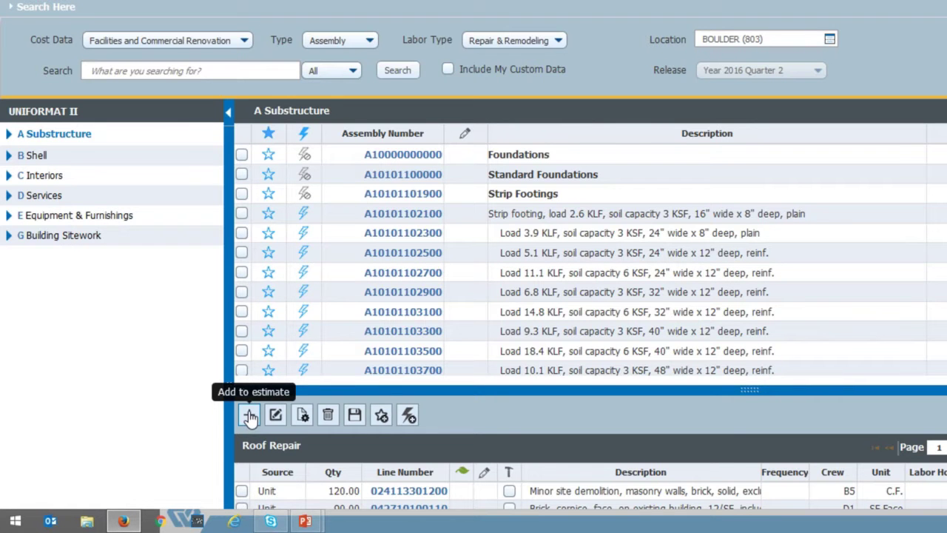
scroll(723, 403, down, 3)
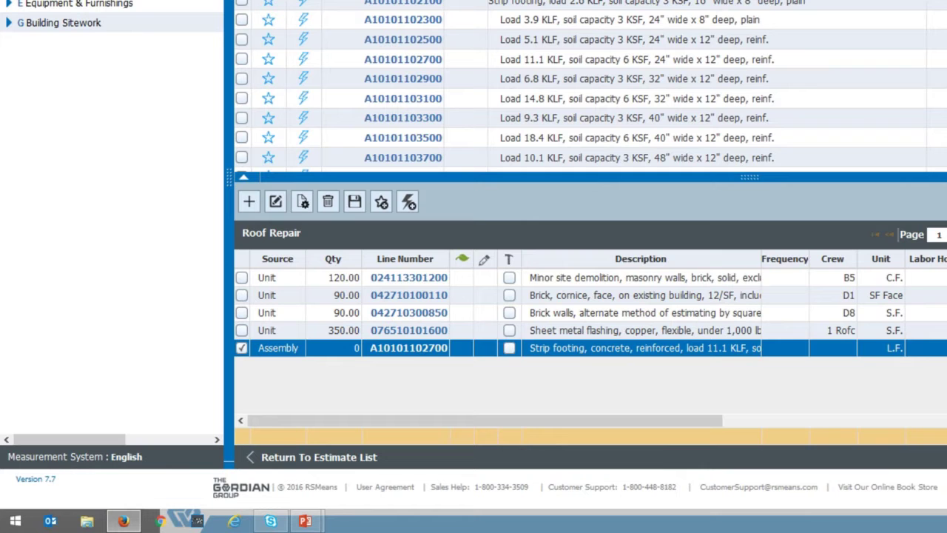
click(355, 350)
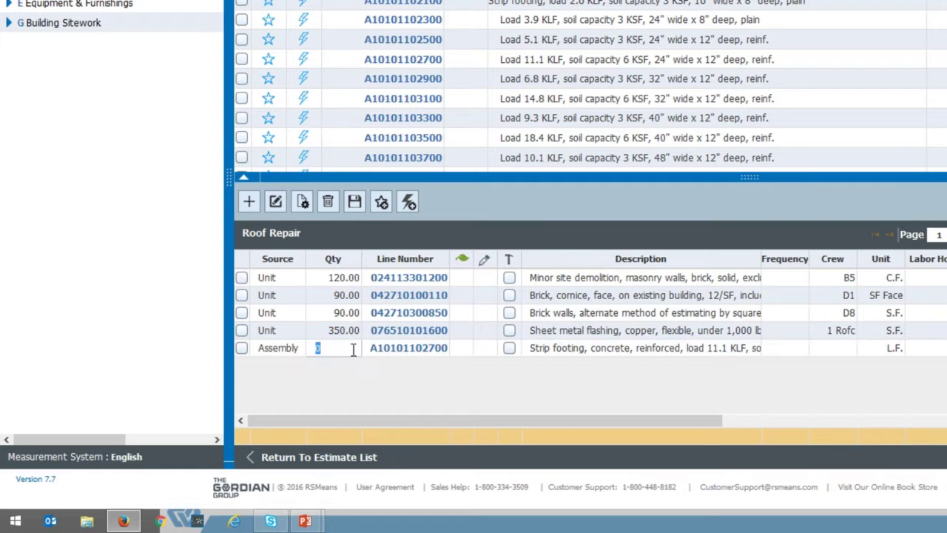
text(100)
key(Return)
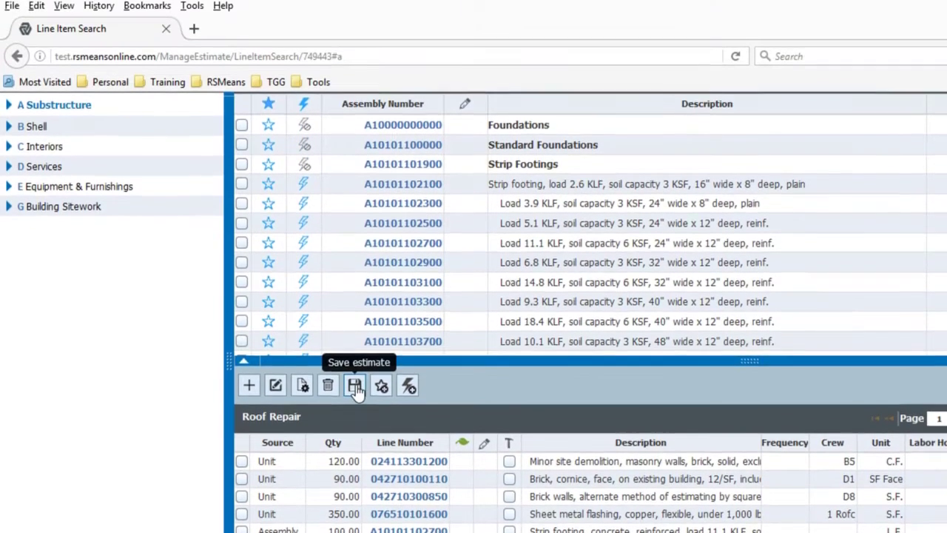
Save Roof Repair, return to the estimate list, and tick Scaffolding and Garage for merging.
click(355, 313)
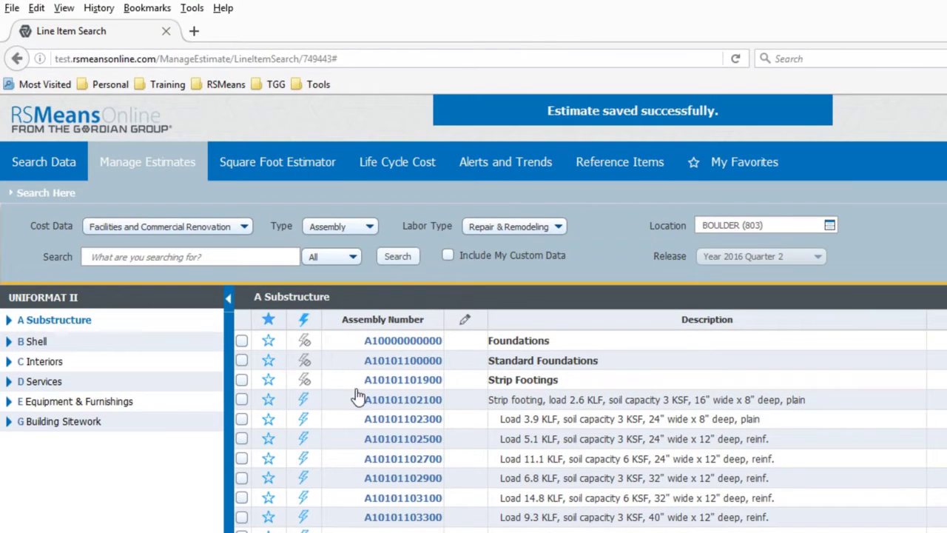
click(136, 166)
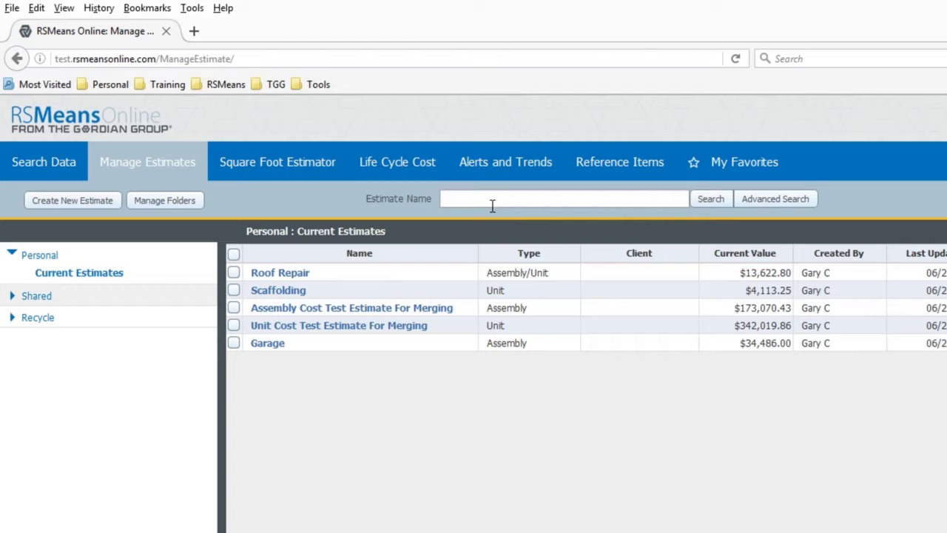
click(510, 273)
click(234, 291)
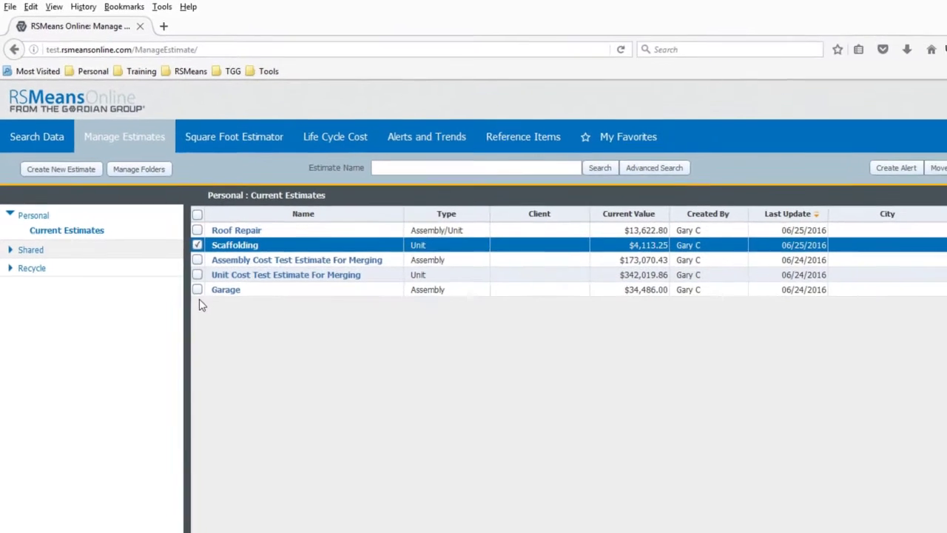
click(233, 343)
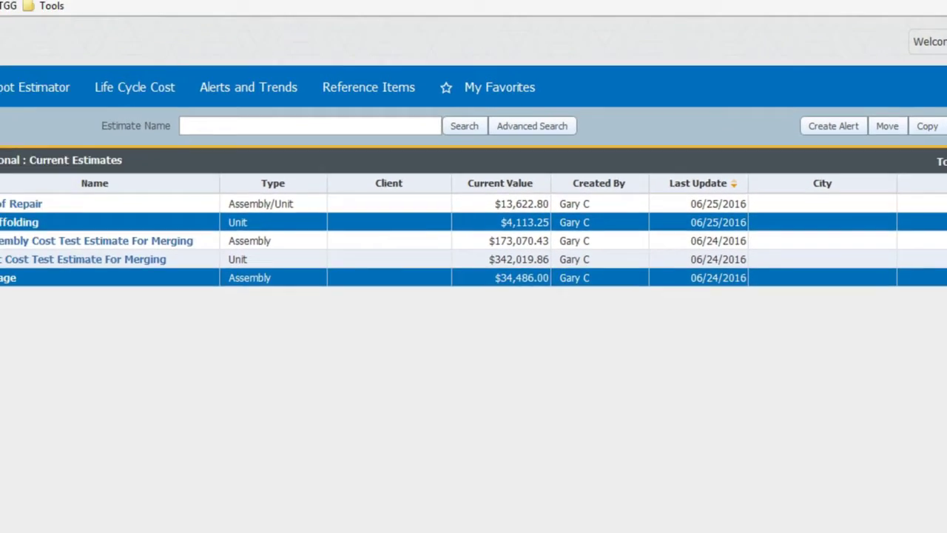
Merge them as 'Scaffolding Garage' with a street address in Boulder, CO, and save.
click(854, 212)
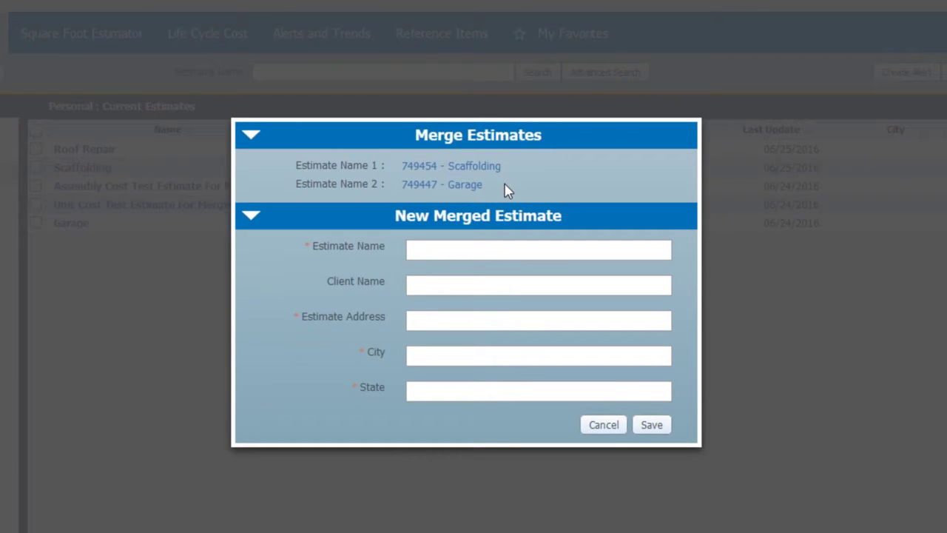
click(434, 254)
text(Sc)
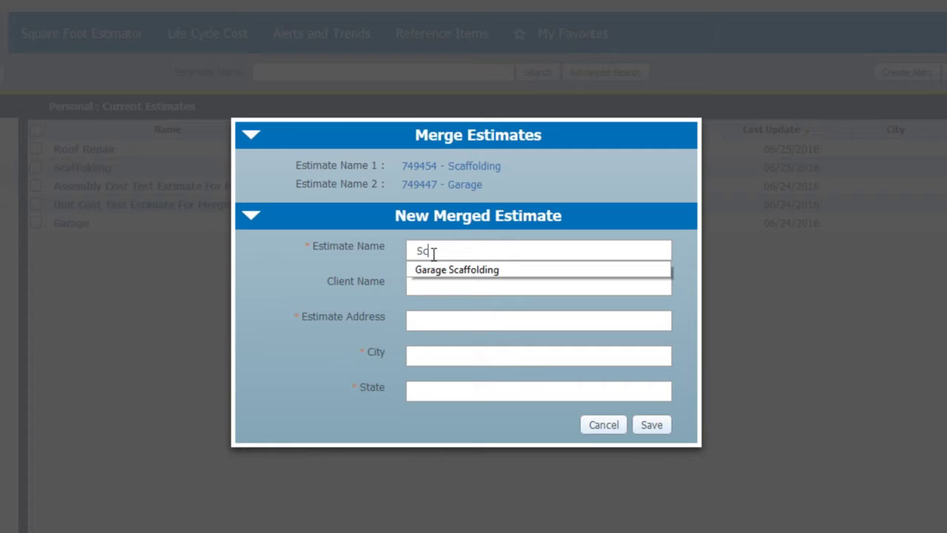
text(affolding Garage)
click(418, 322)
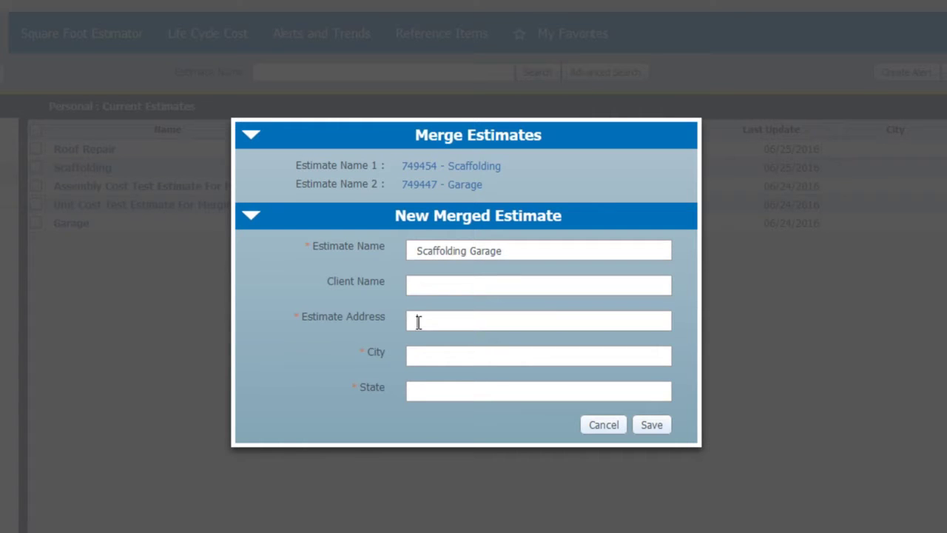
text(1 Smith Street)
key(Tab)
text(B)
click(445, 376)
click(459, 398)
text(C)
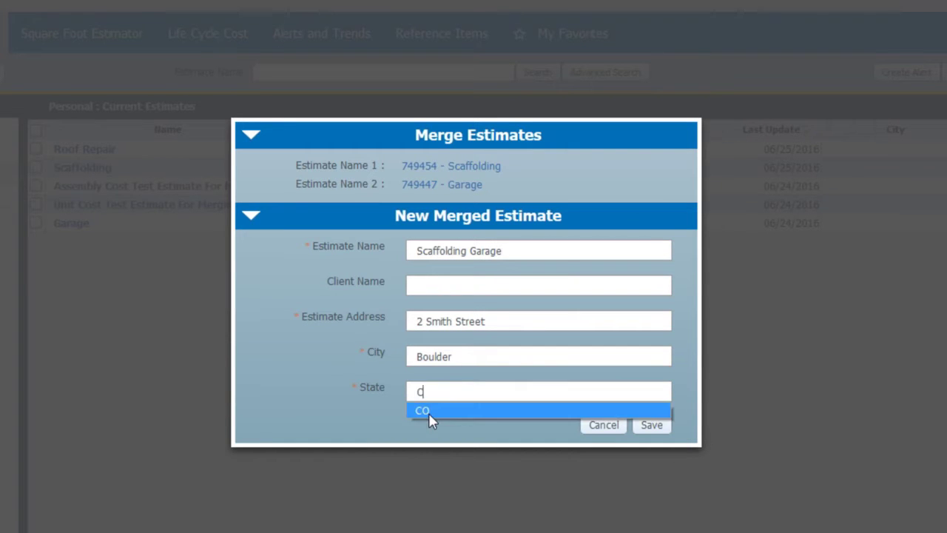
click(429, 412)
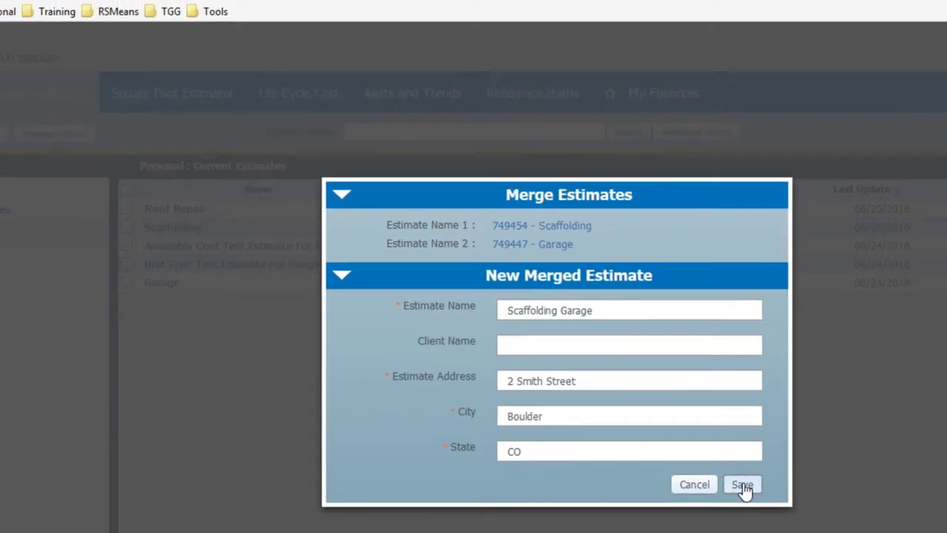
click(651, 426)
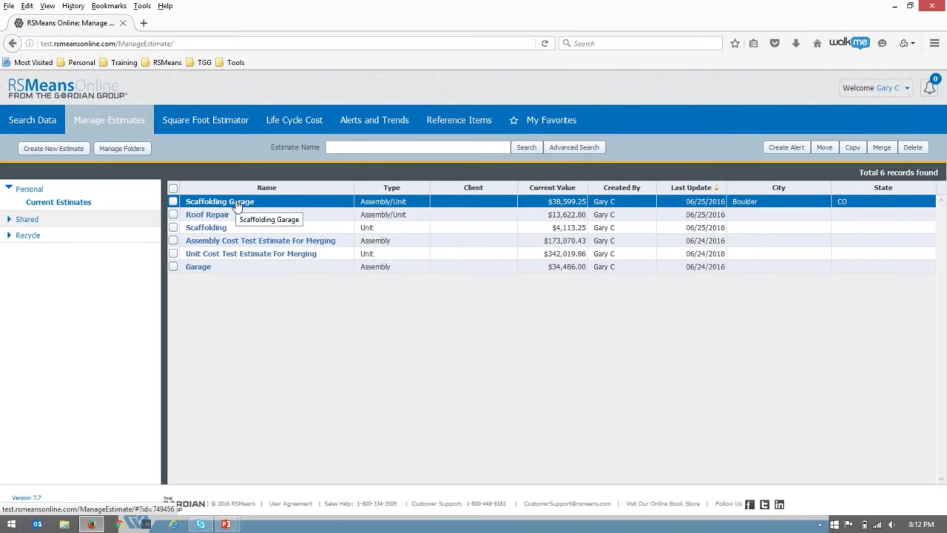
Open the Scaffolding Garage estimate and scroll down to its ten unit and assembly lines.
click(256, 223)
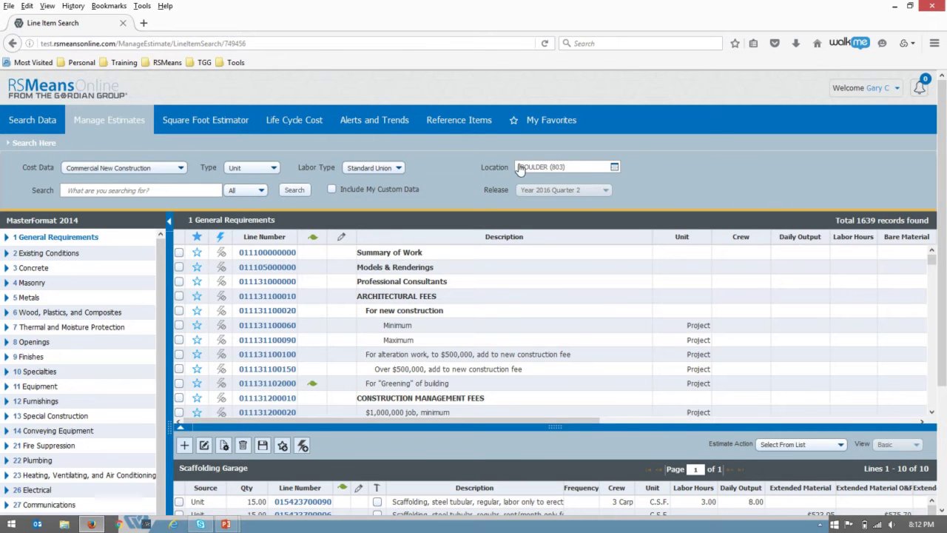
scroll(942, 253, down, 3)
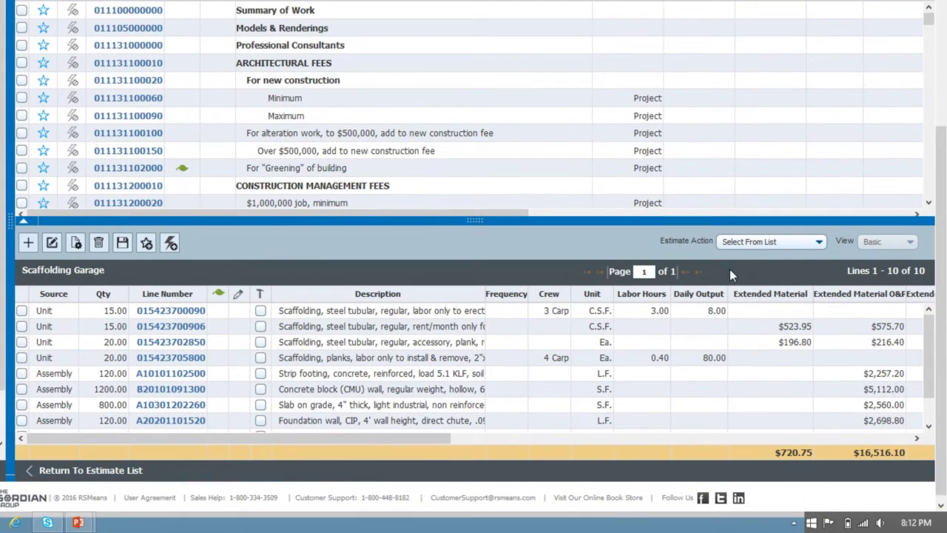
click(750, 244)
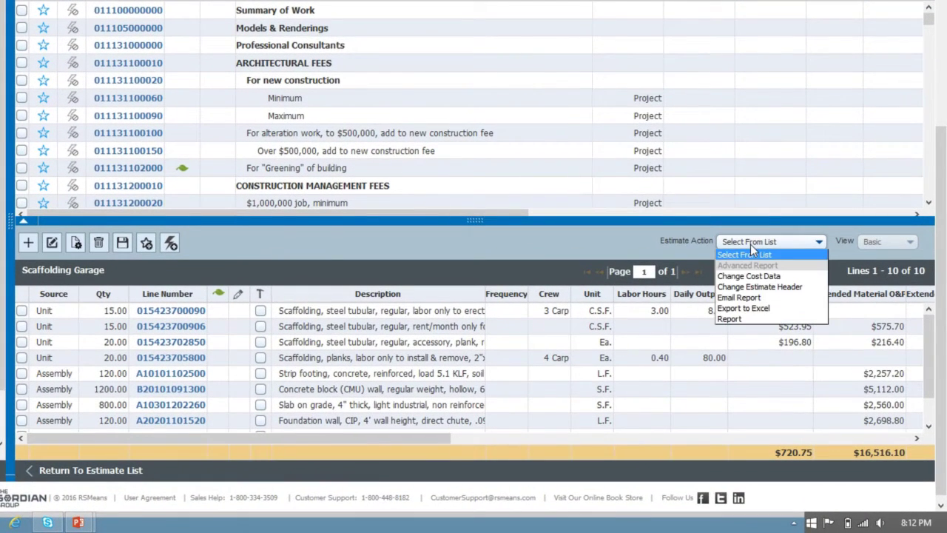
Start a report for the estimate using the Merged Assembly Unit Details format.
click(732, 320)
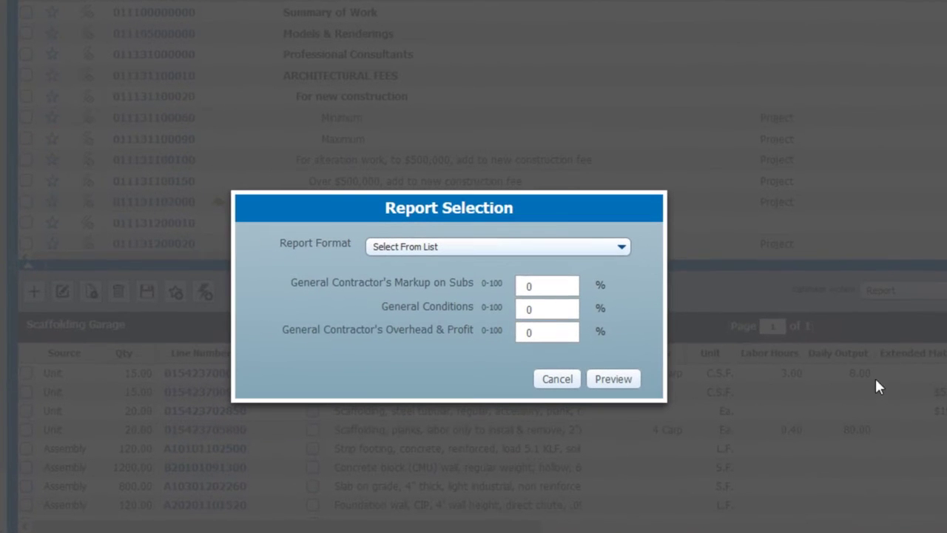
click(576, 252)
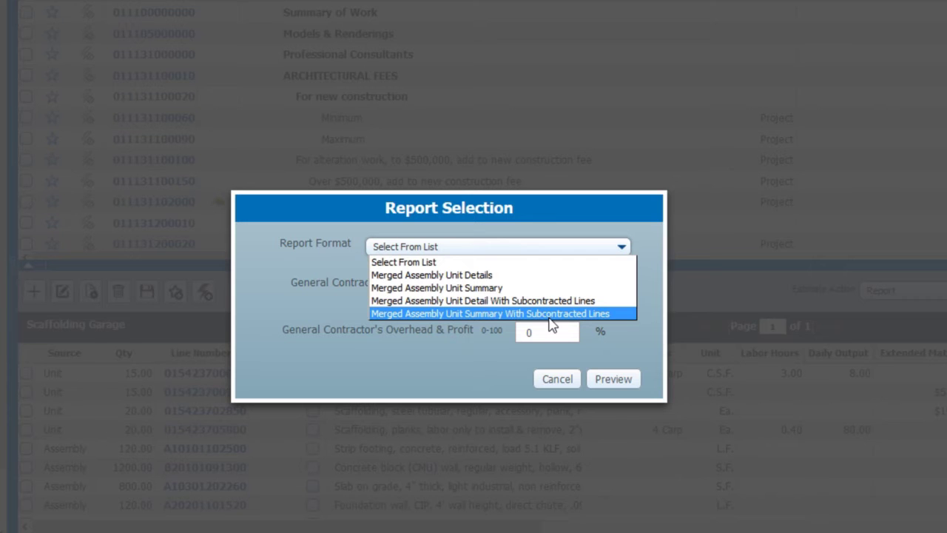
click(465, 275)
Set markups to 10% subs, 15% general conditions, 10% overhead and profit, and preview.
click(523, 285)
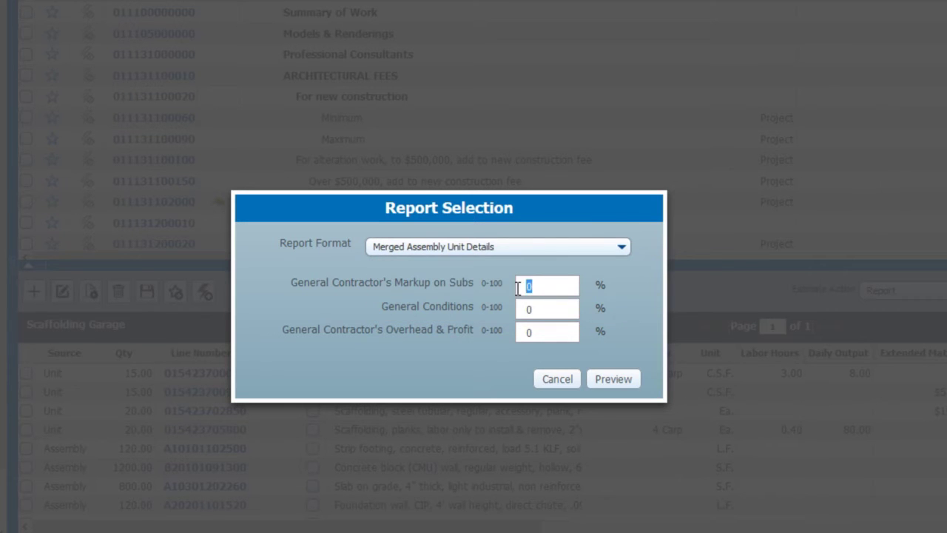
text(10)
click(548, 309)
text(15)
click(548, 336)
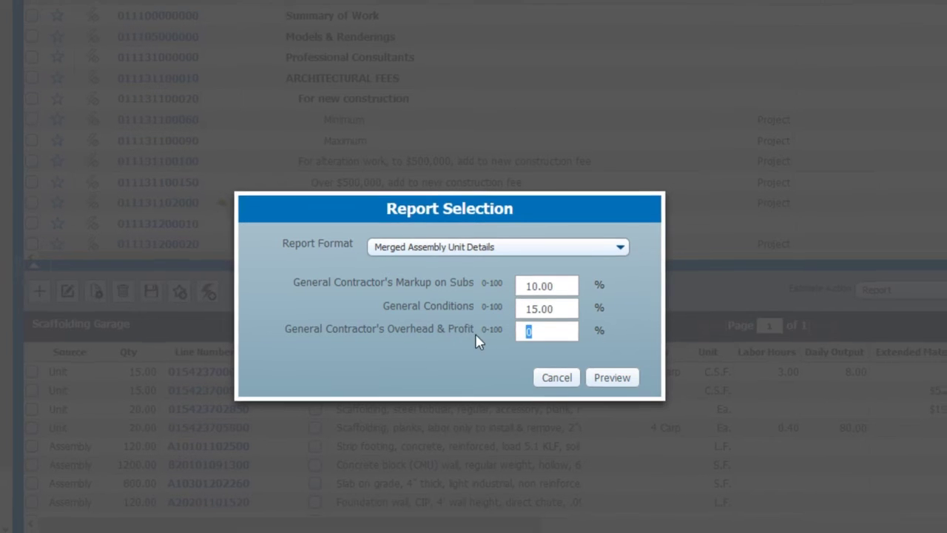
text(10)
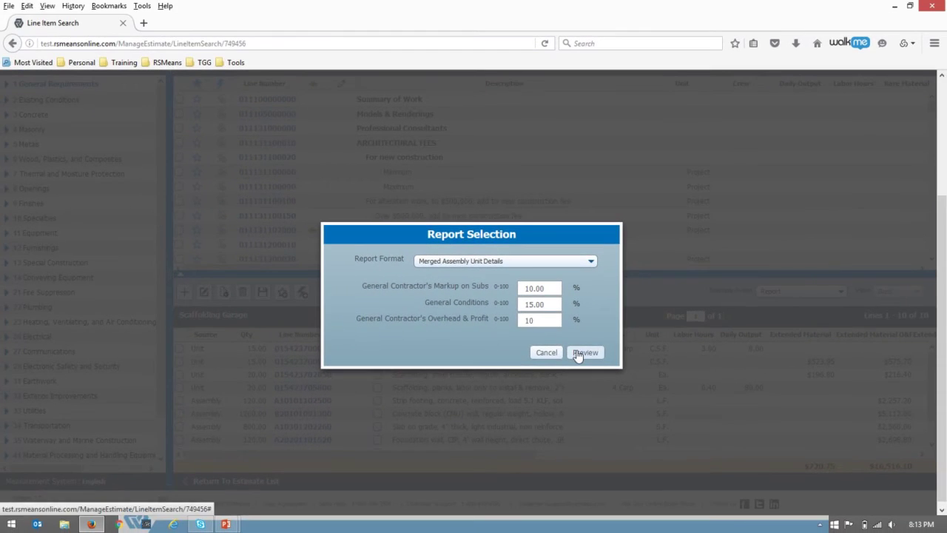
click(578, 353)
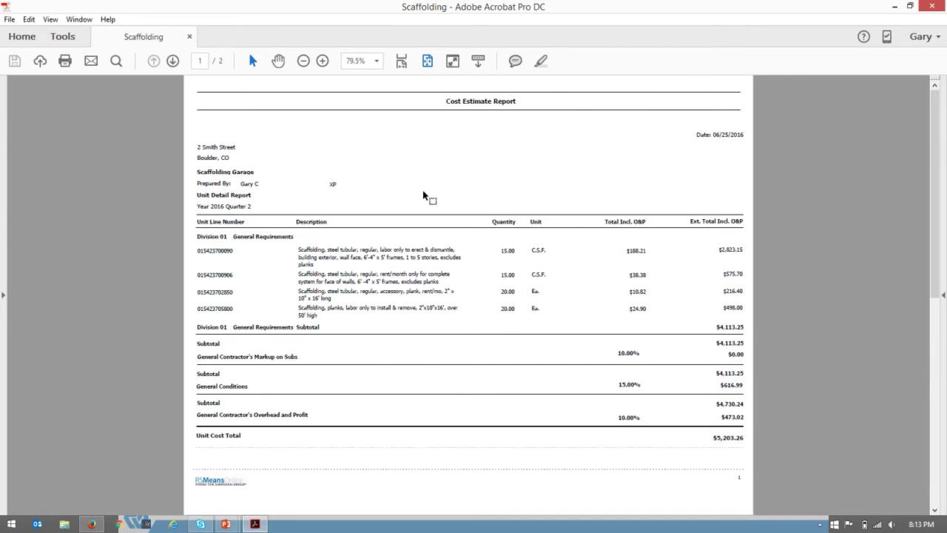
Zoom the report to 129% and scroll past page 1 subtotals to page 2's Assembly Detail Report.
click(324, 61)
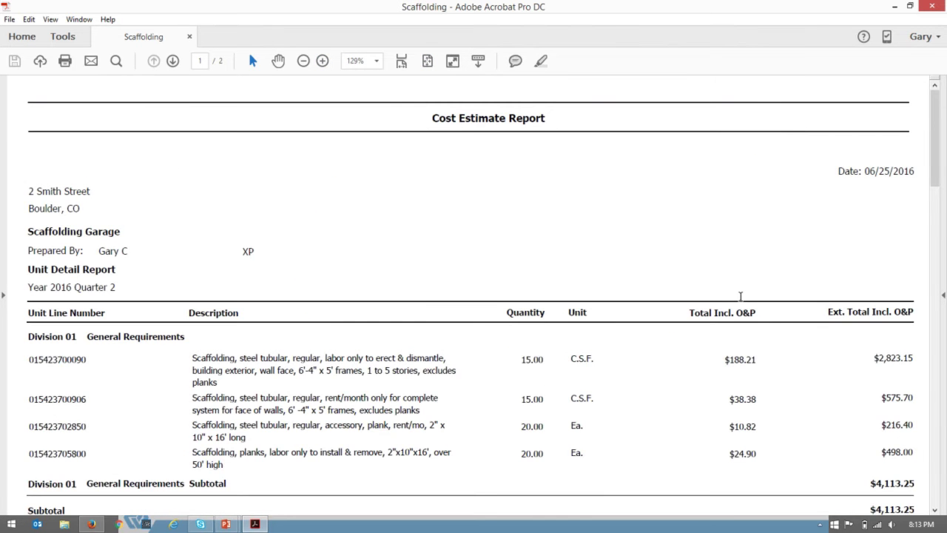
scroll(740, 296, down, 3)
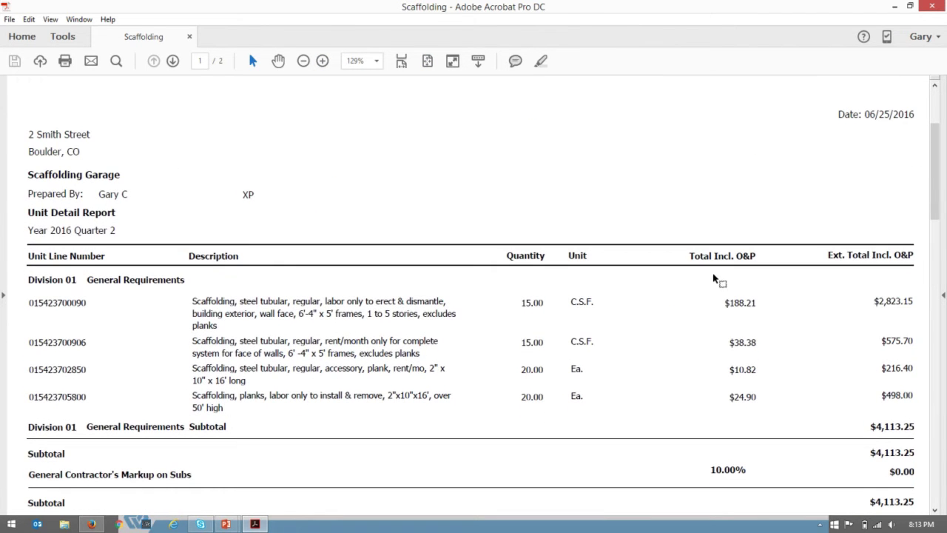
scroll(503, 304, down, 2)
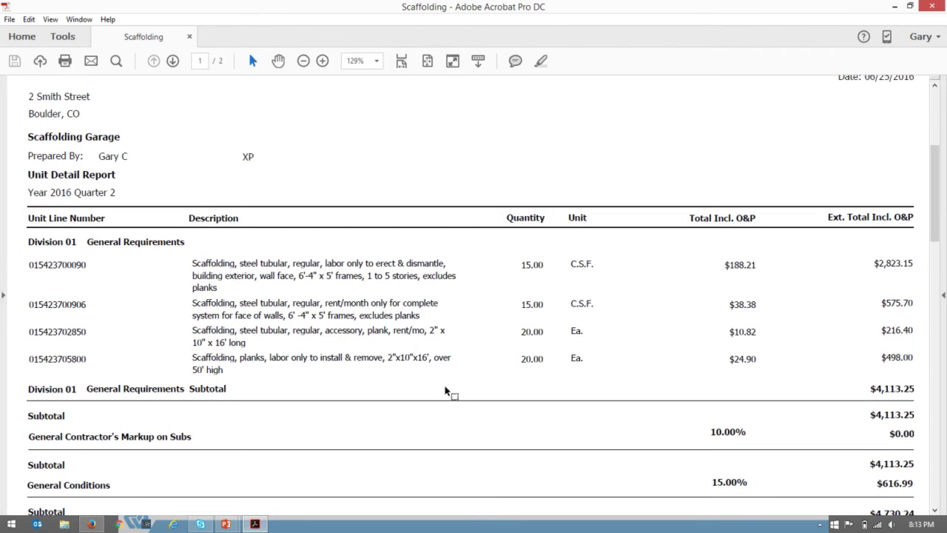
scroll(448, 392, down, 4)
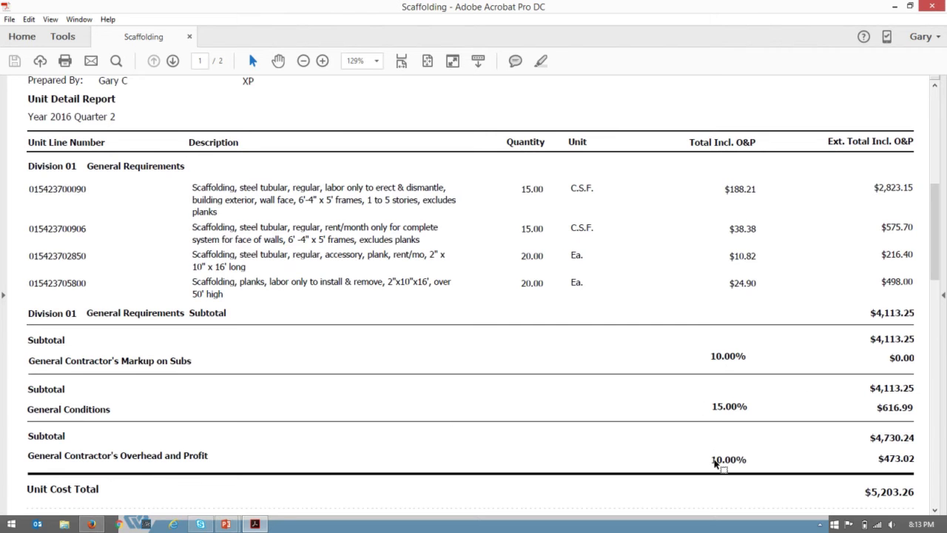
scroll(681, 378, down, 3)
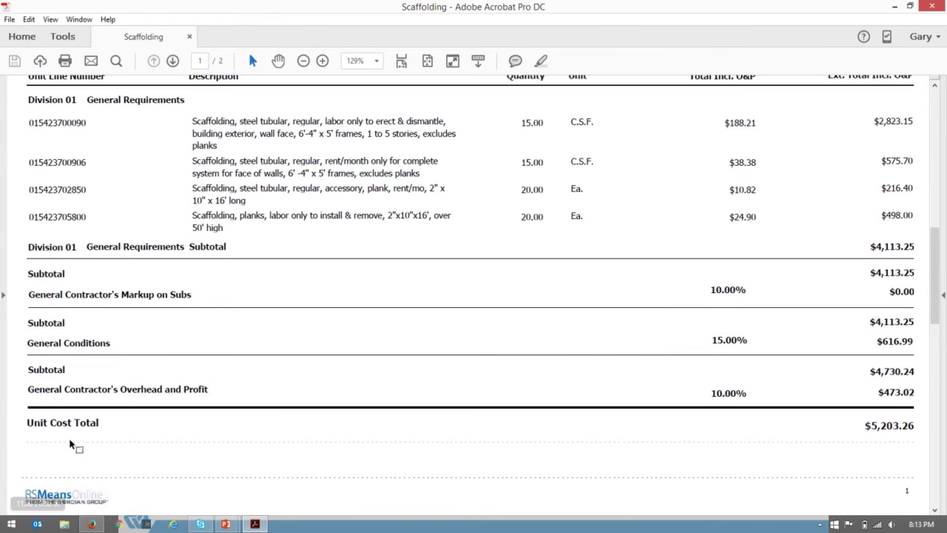
scroll(673, 394, down, 10)
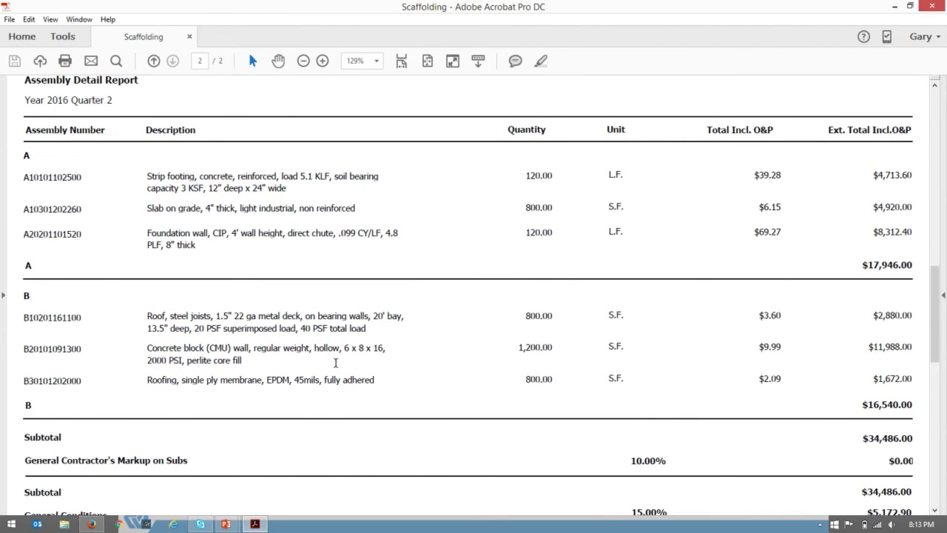
scroll(336, 362, down, 3)
scroll(408, 399, down, 2)
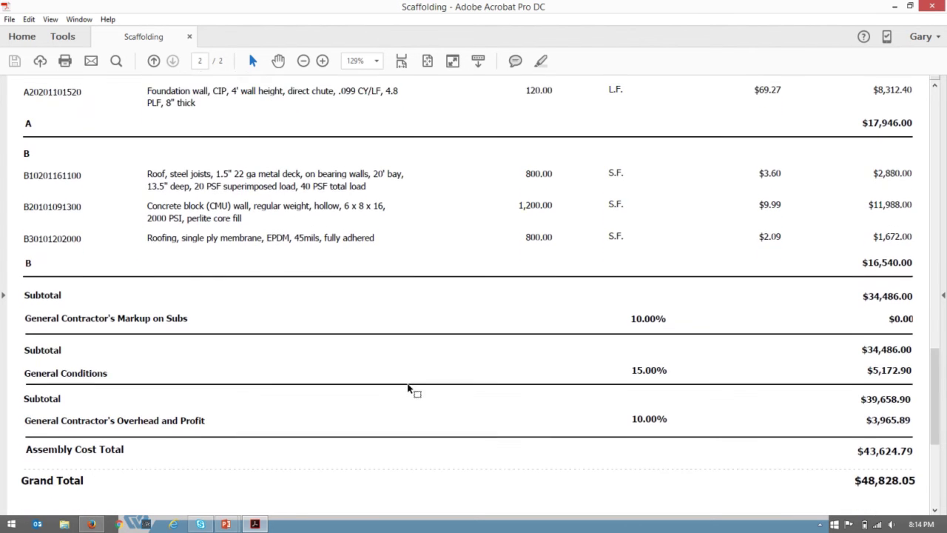
scroll(702, 432, down, 1)
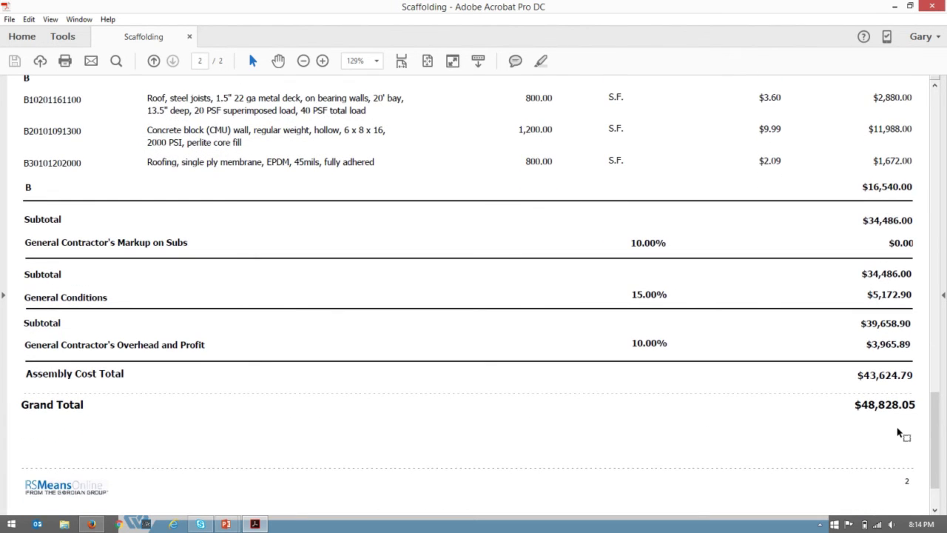
scroll(744, 392, up, 5)
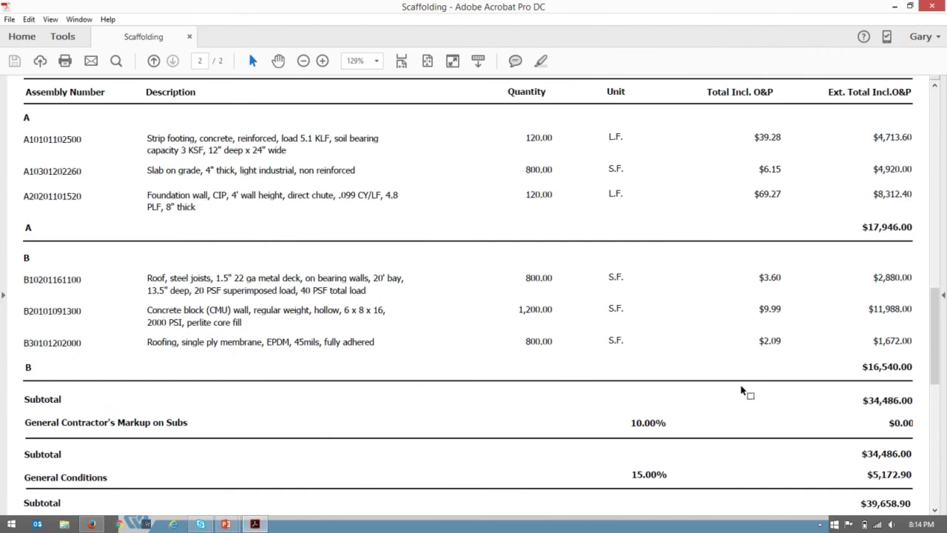